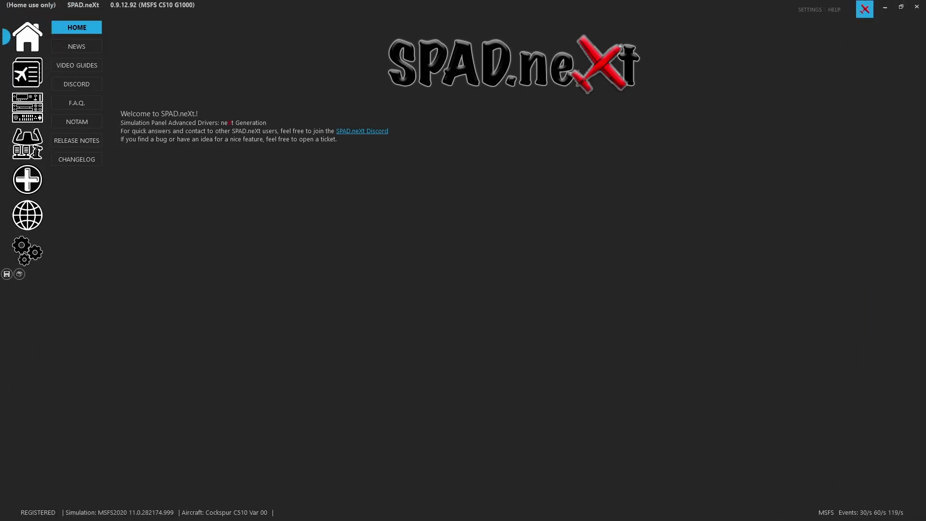
# Check the joystick device support list in the application settings and the configuration of the Bravo Throttle Quadrant, leaving it unchanged.
pyautogui.click(35, 156)
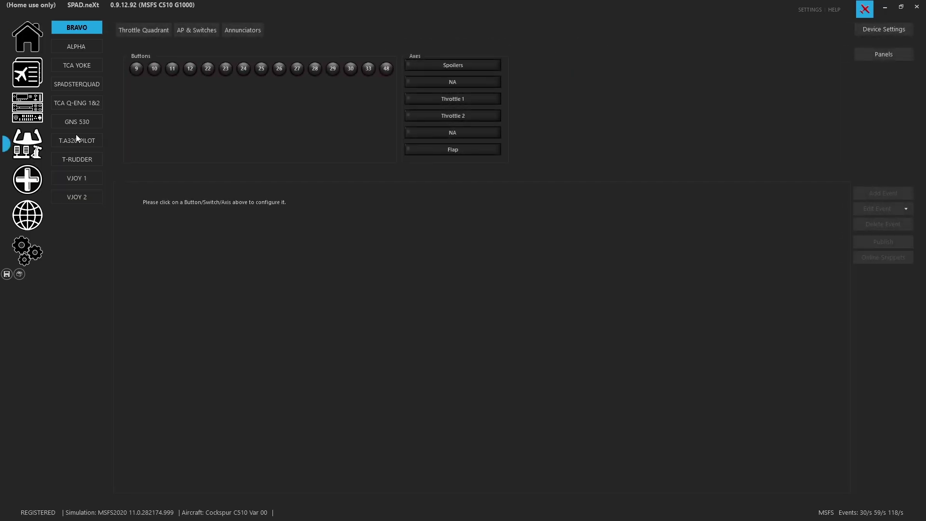
pyautogui.click(28, 258)
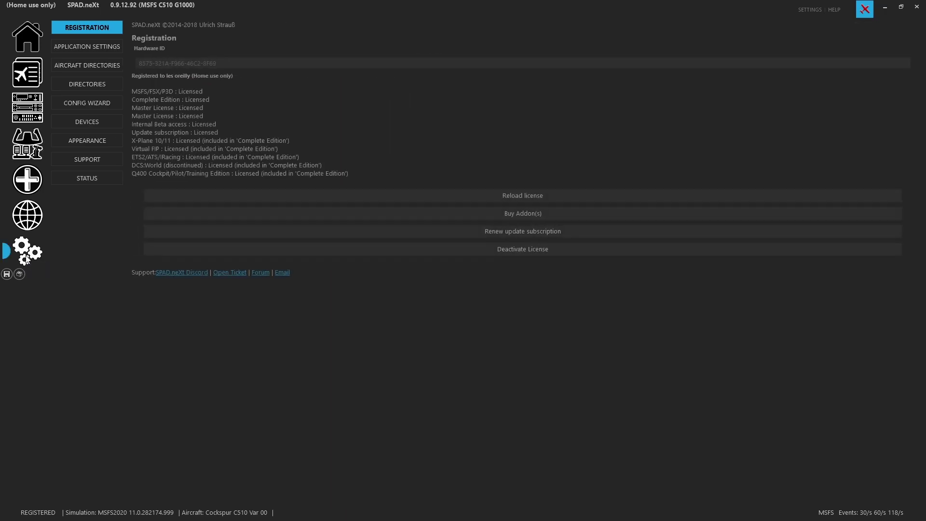
pyautogui.click(88, 122)
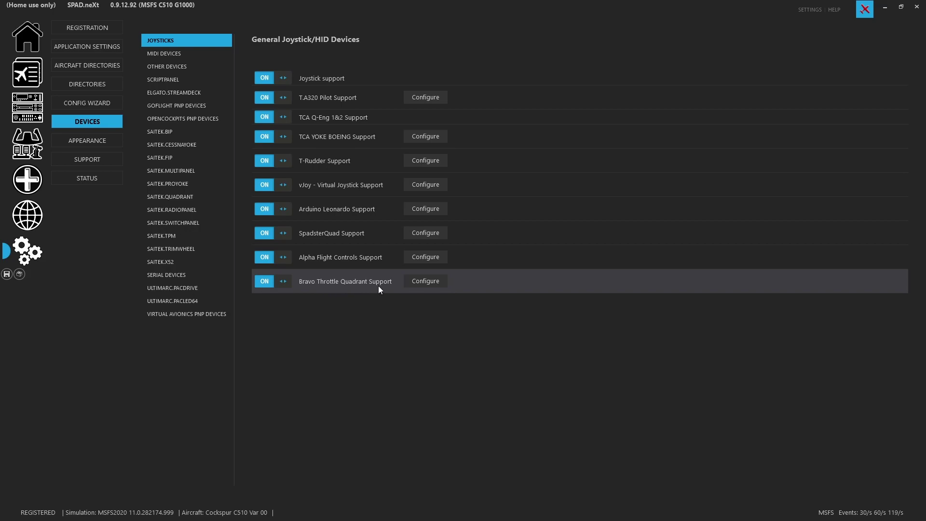
pyautogui.click(420, 283)
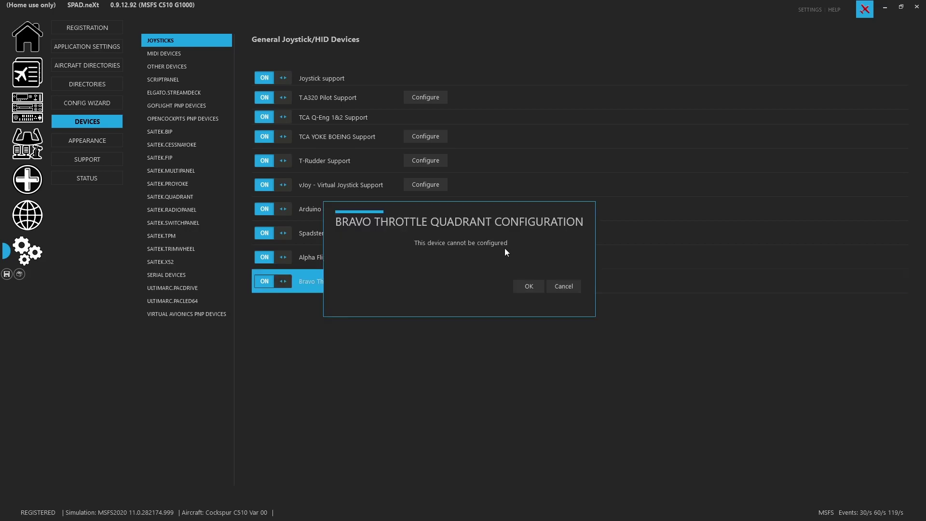
pyautogui.click(577, 288)
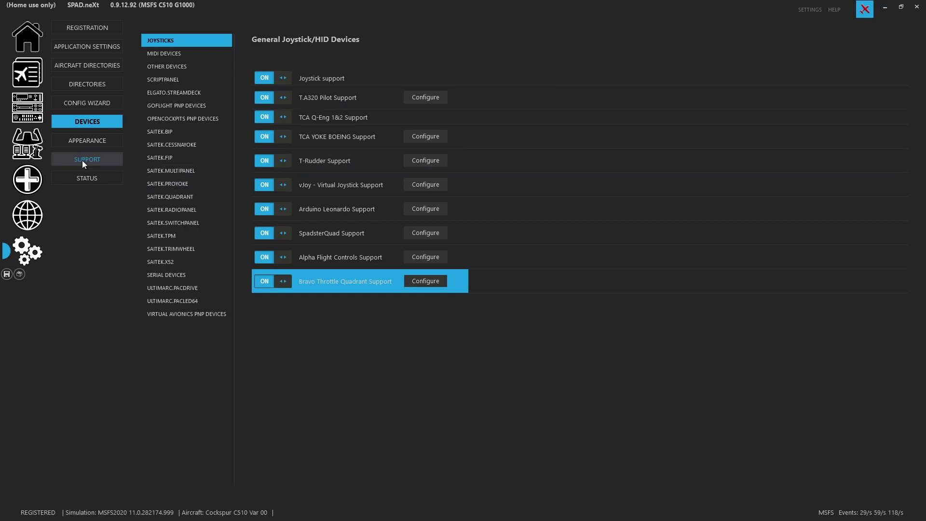
# View the rename settings for the Bravo device page and close them without changing the name or sort order.
pyautogui.click(25, 154)
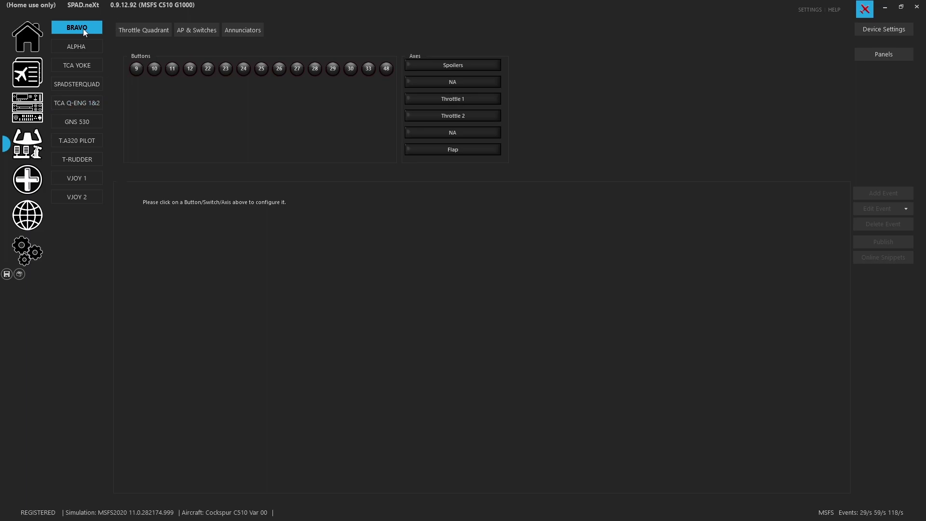
pyautogui.click(872, 27)
pyautogui.click(865, 43)
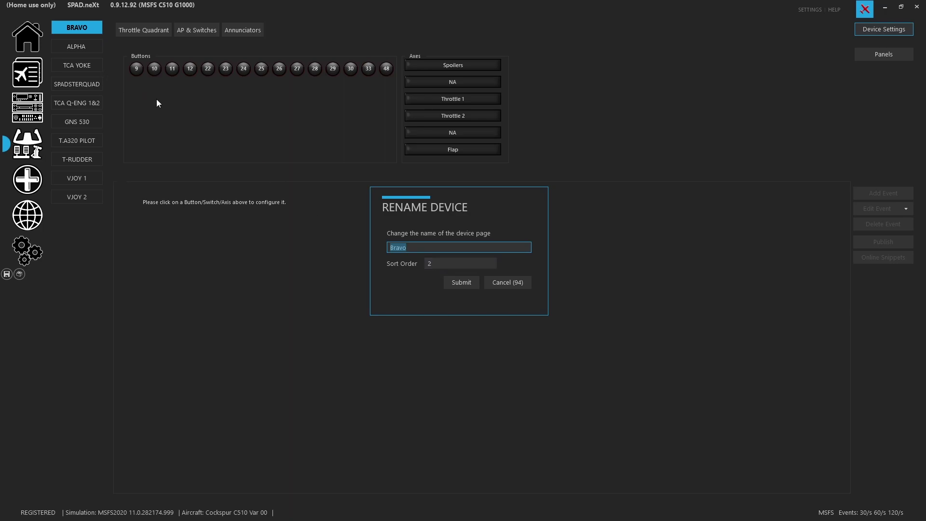
pyautogui.click(512, 284)
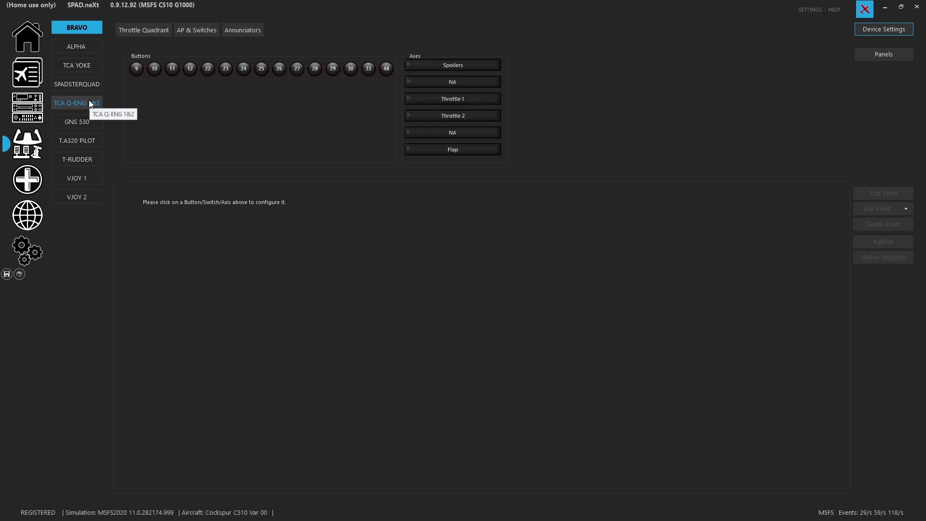
# Compare the TCA Q-Eng 1&2 device page with the Bravo's AP & Switches, Annunciators and Throttle Quadrant pages.
pyautogui.click(73, 106)
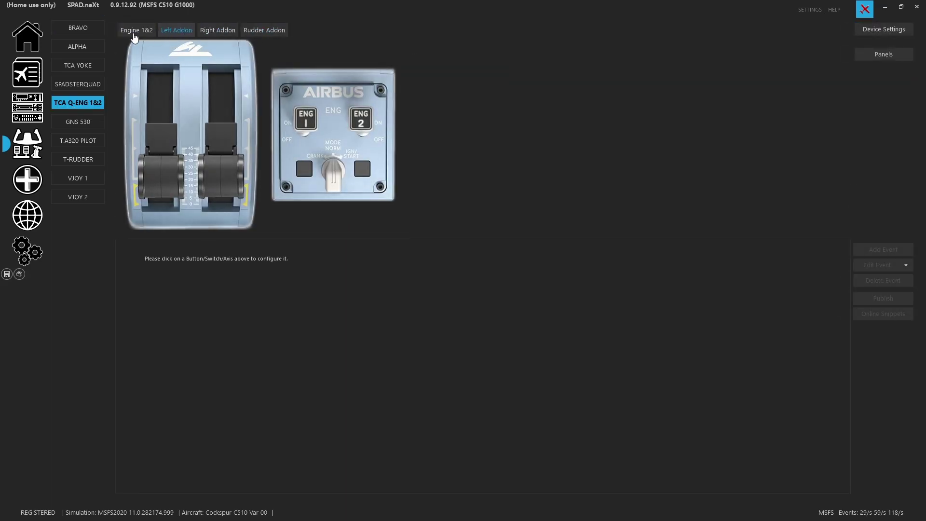
pyautogui.click(90, 25)
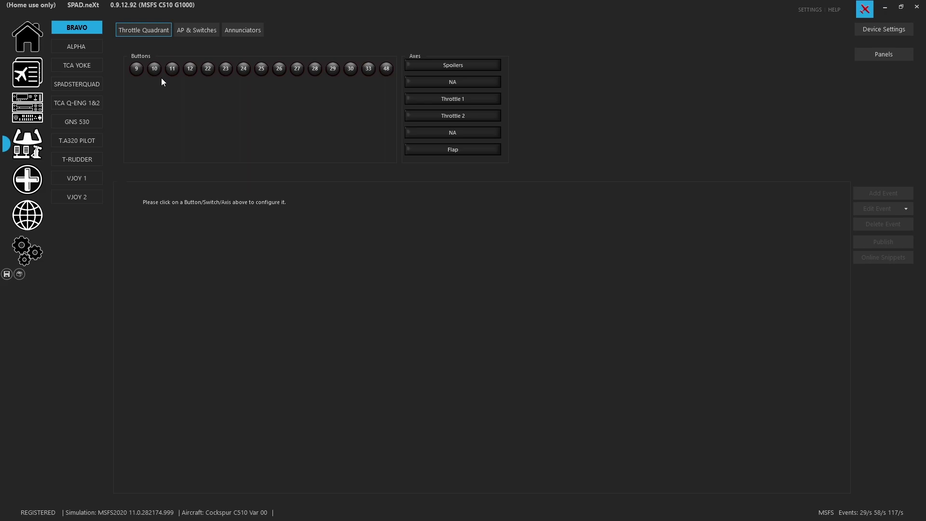
pyautogui.click(194, 35)
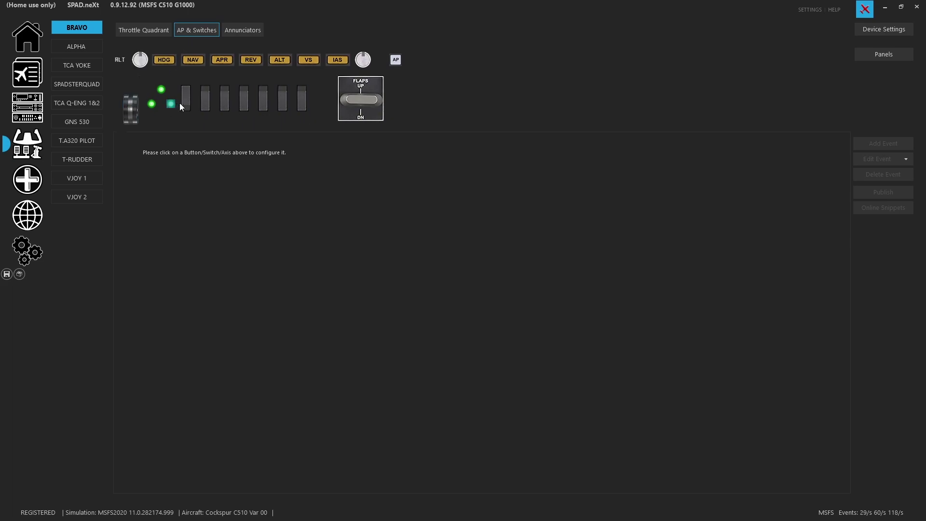
pyautogui.click(236, 35)
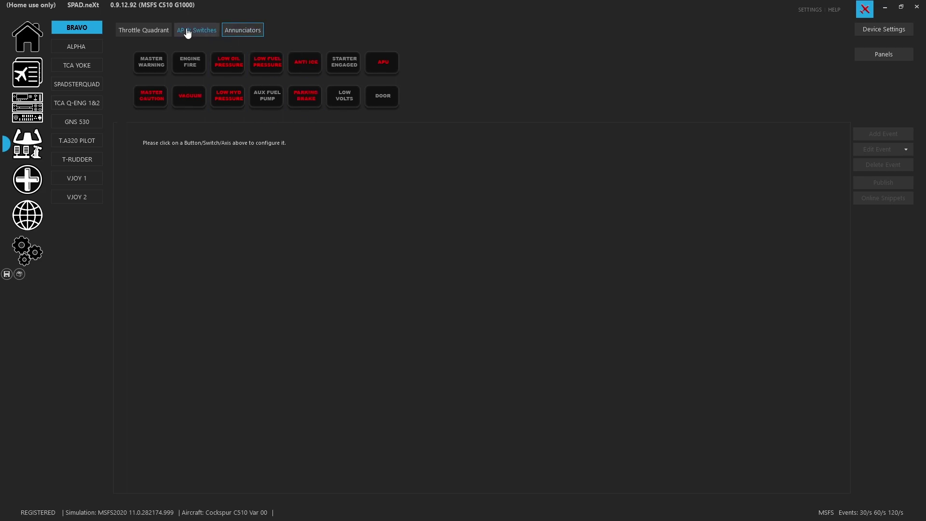
pyautogui.click(157, 39)
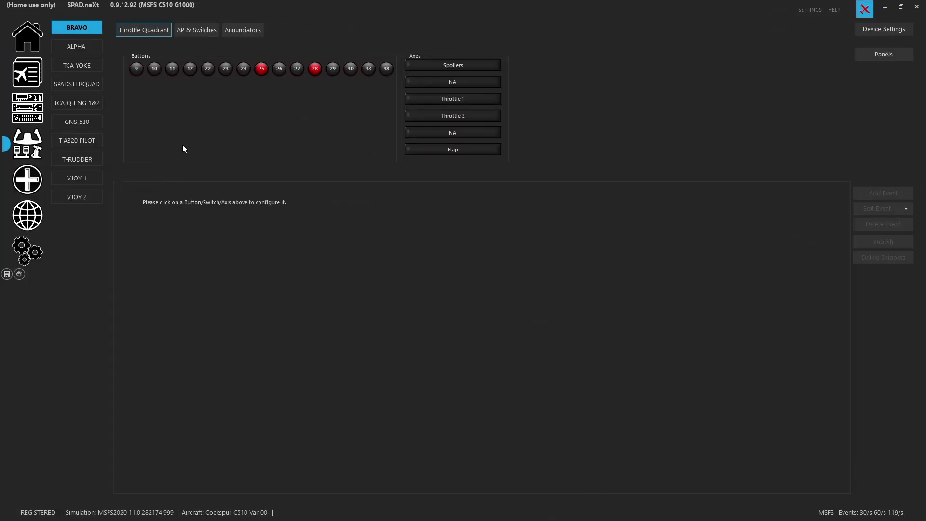
# Examine the autopilot mode selector knob and its event list on the Bravo's AP & Switches page.
pyautogui.click(197, 32)
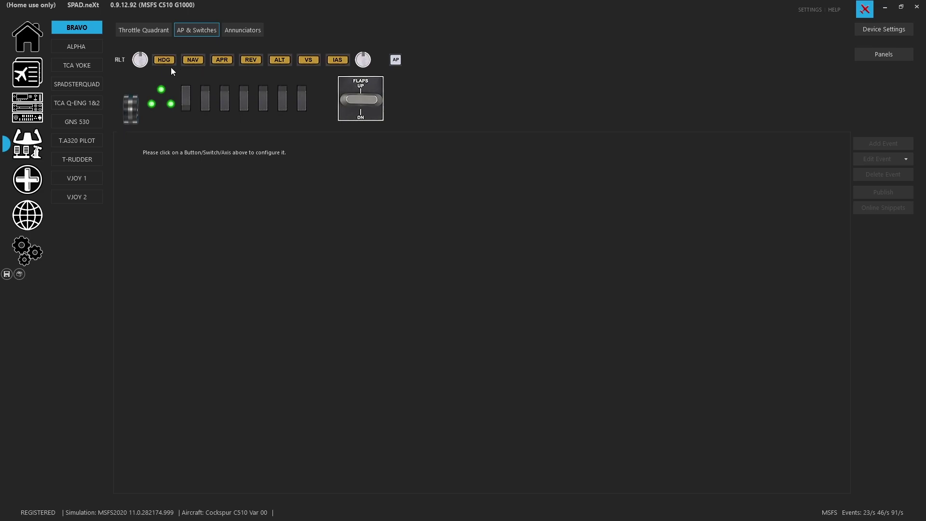
pyautogui.click(141, 64)
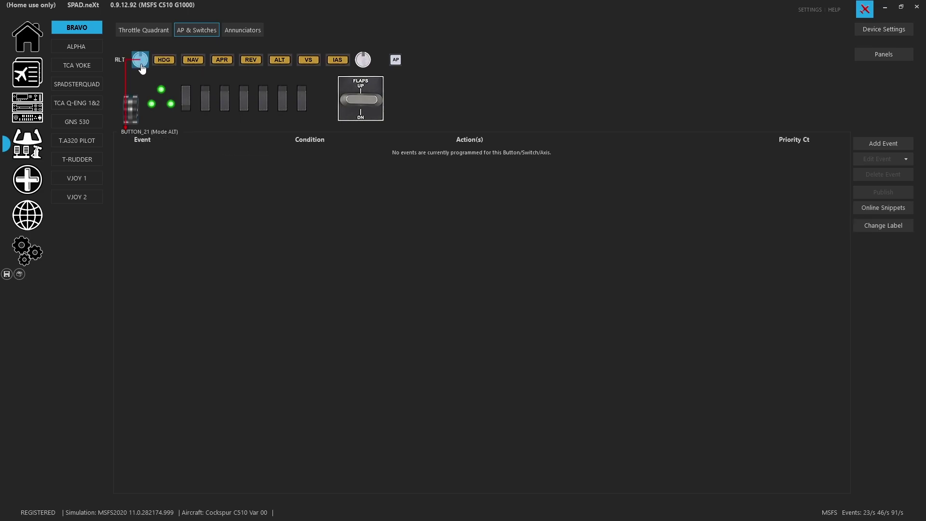
pyautogui.click(141, 64)
pyautogui.click(141, 64)
pyautogui.click(141, 64)
pyautogui.click(142, 63)
pyautogui.click(140, 63)
pyautogui.click(141, 64)
pyautogui.click(141, 64)
pyautogui.click(141, 64)
pyautogui.click(141, 63)
pyautogui.click(141, 64)
pyautogui.click(141, 63)
pyautogui.click(141, 64)
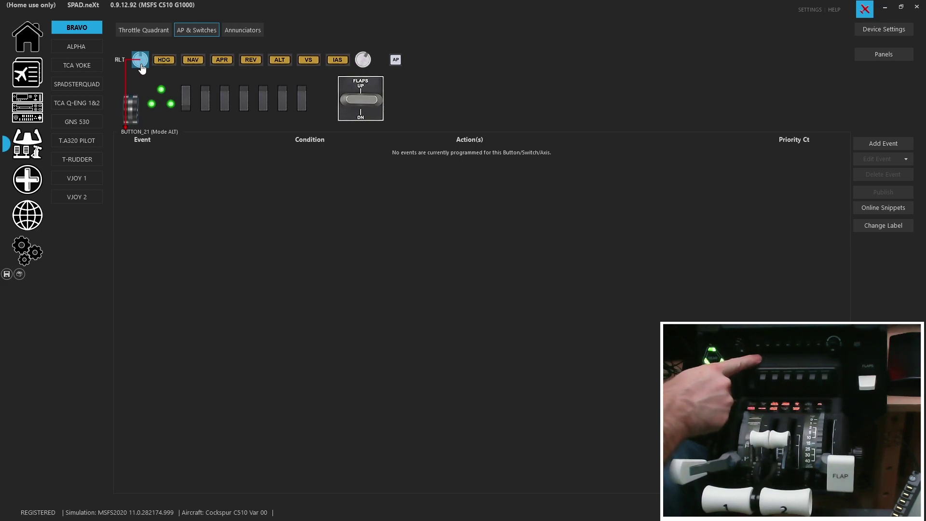
# Review the events programmed for the autopilot HDG button and the event types that can be added to it.
pyautogui.click(172, 67)
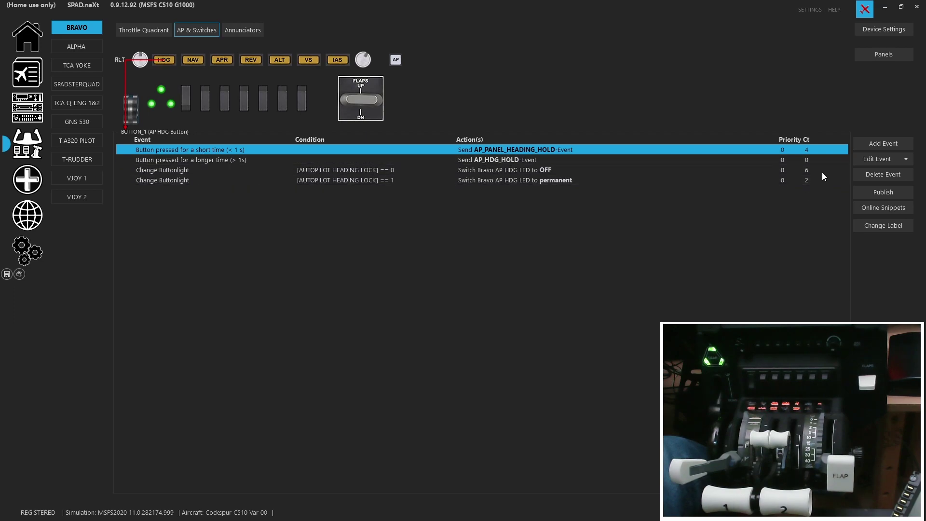
pyautogui.click(879, 141)
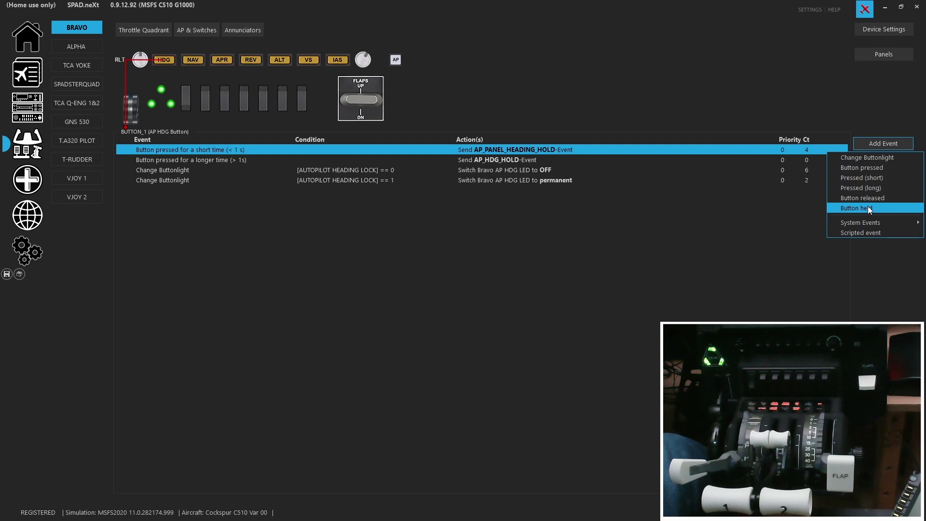
pyautogui.moveTo(870, 221)
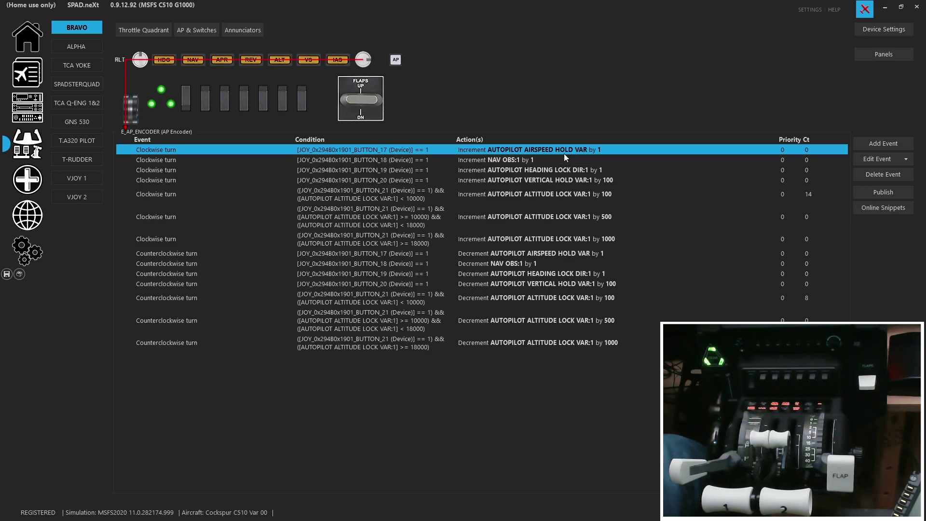
# Inspect the condition and action of the AP encoder's clockwise airspeed hold event and close it unchanged.
pyautogui.doubleClick(440, 149)
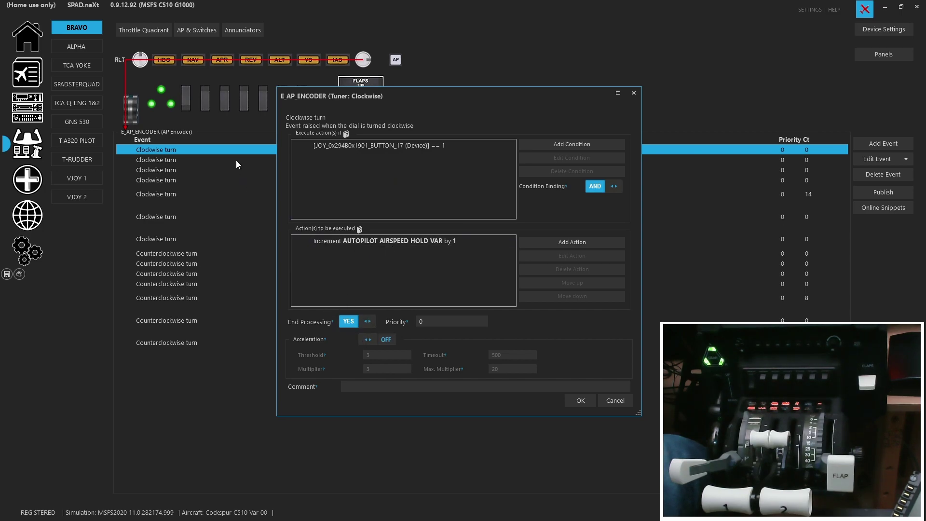
pyautogui.click(610, 401)
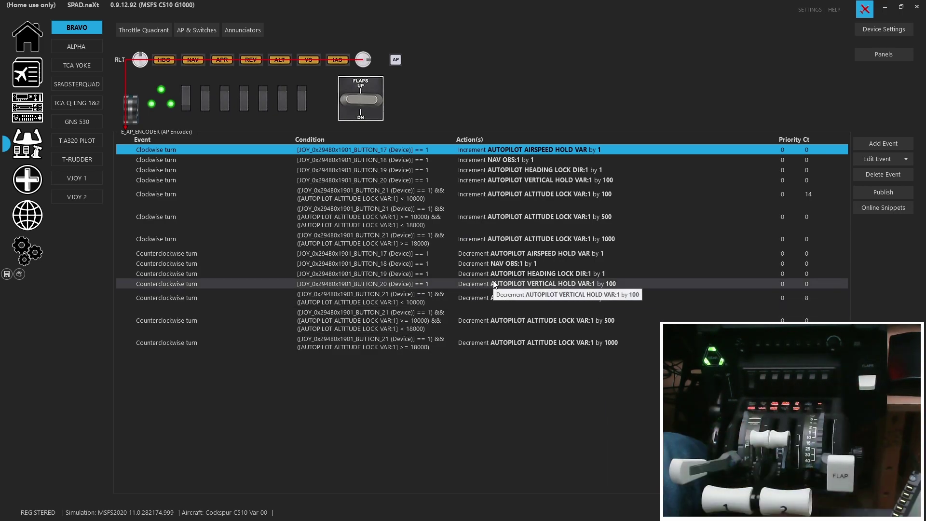
# Review the events programmed for the gear lever and the conditions that set the landing gear LED colors.
pyautogui.click(130, 121)
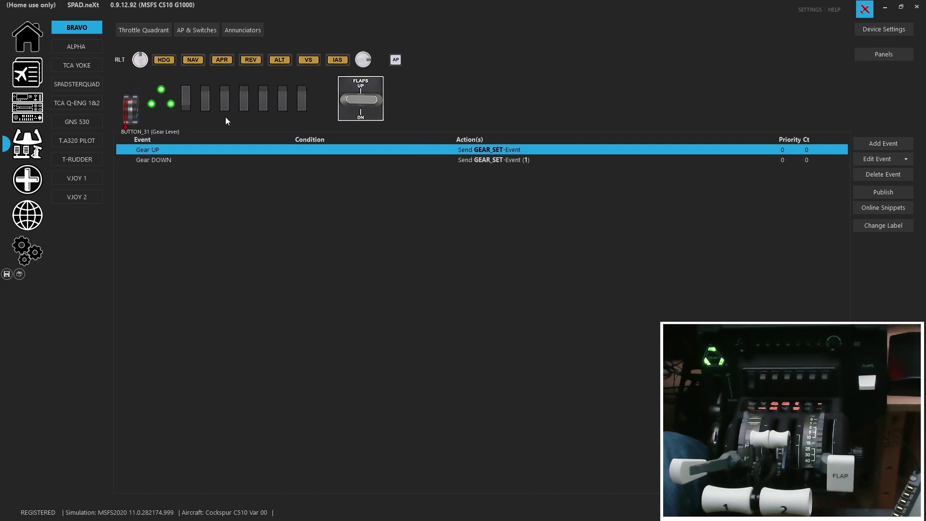
pyautogui.click(155, 107)
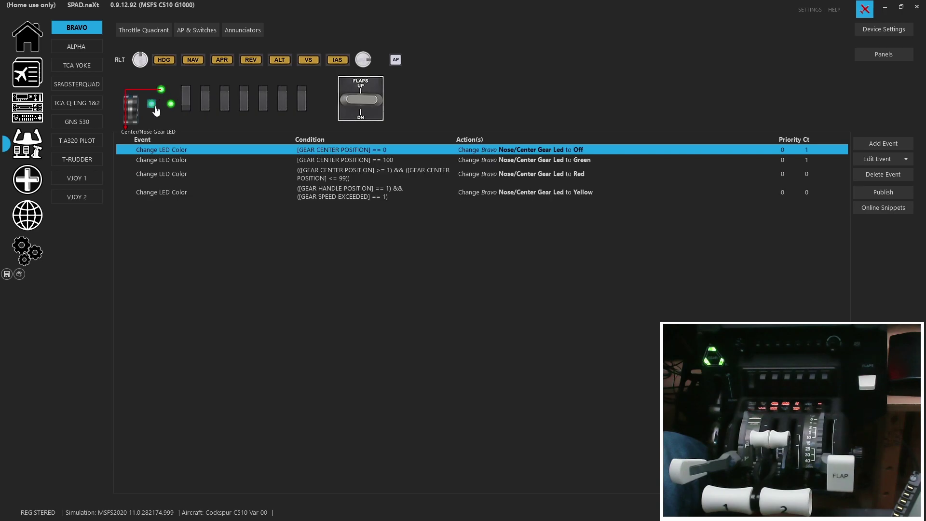
pyautogui.click(154, 107)
pyautogui.click(171, 109)
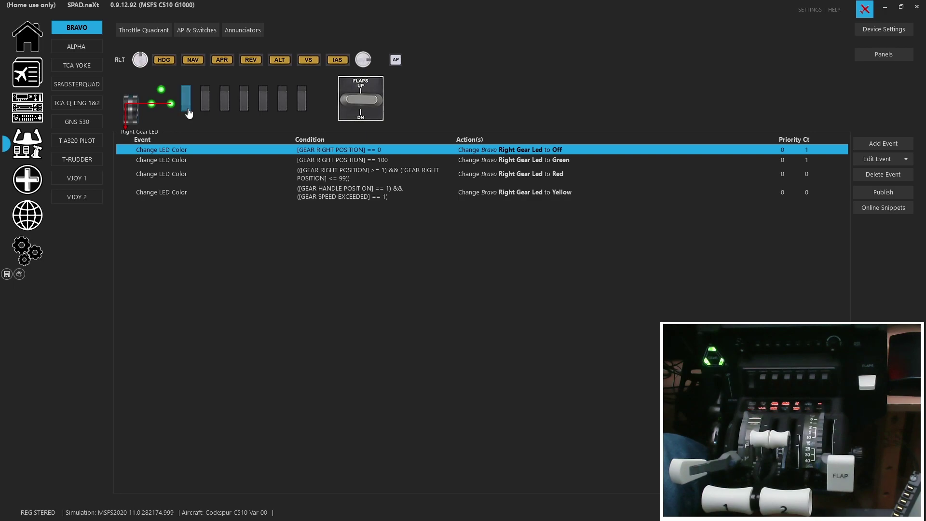
# Review the events programmed for rocker switches 1 and 3 and for the flaps up and flaps down switch.
pyautogui.click(188, 112)
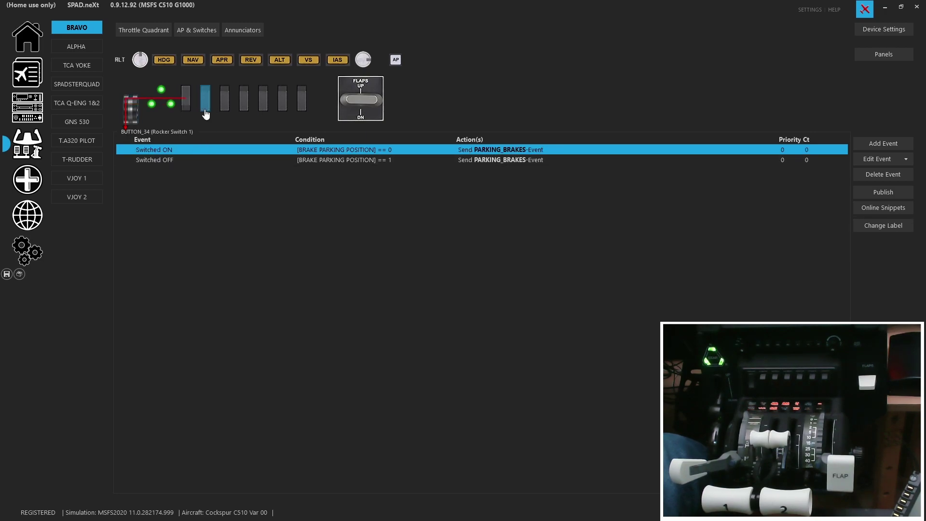
pyautogui.click(224, 107)
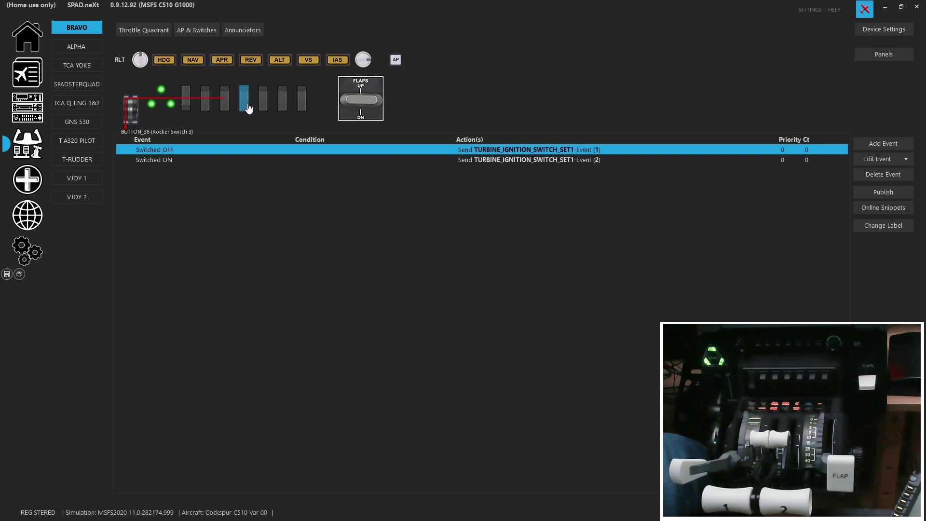
pyautogui.click(376, 87)
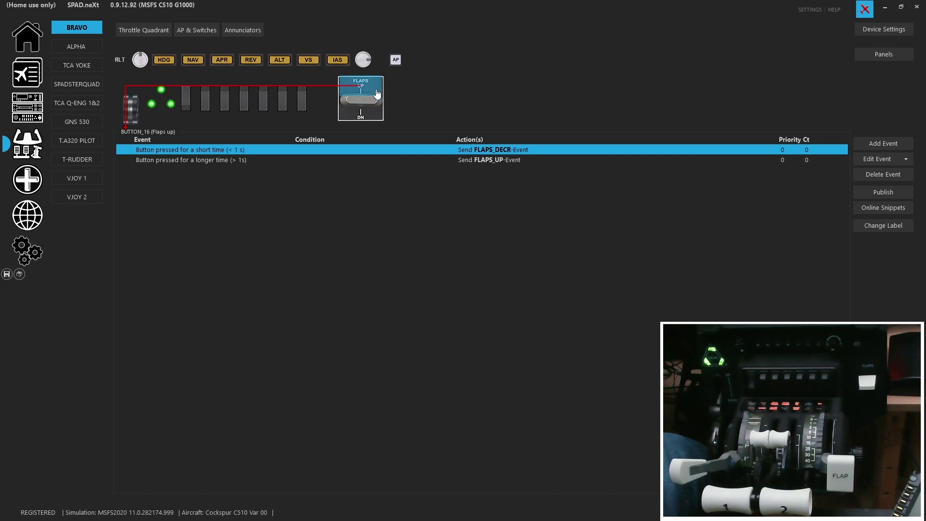
pyautogui.click(375, 120)
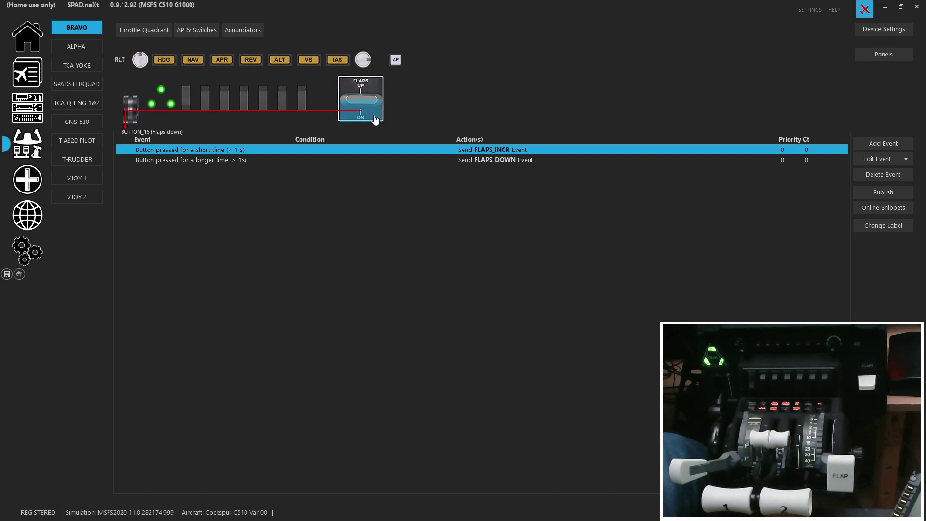
# Review the Master Warning and APU annunciator events, including the event types that can be added to Master Warning.
pyautogui.click(242, 30)
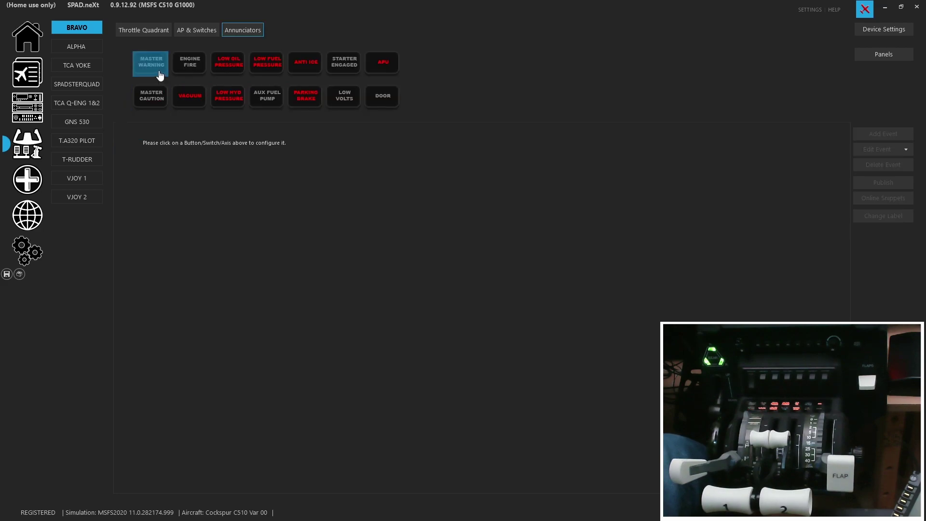
pyautogui.click(154, 68)
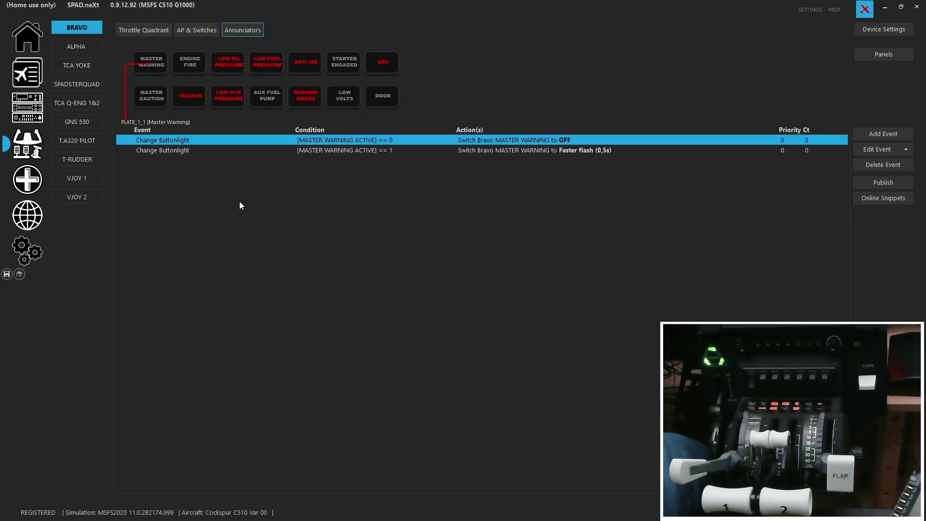
pyautogui.click(865, 130)
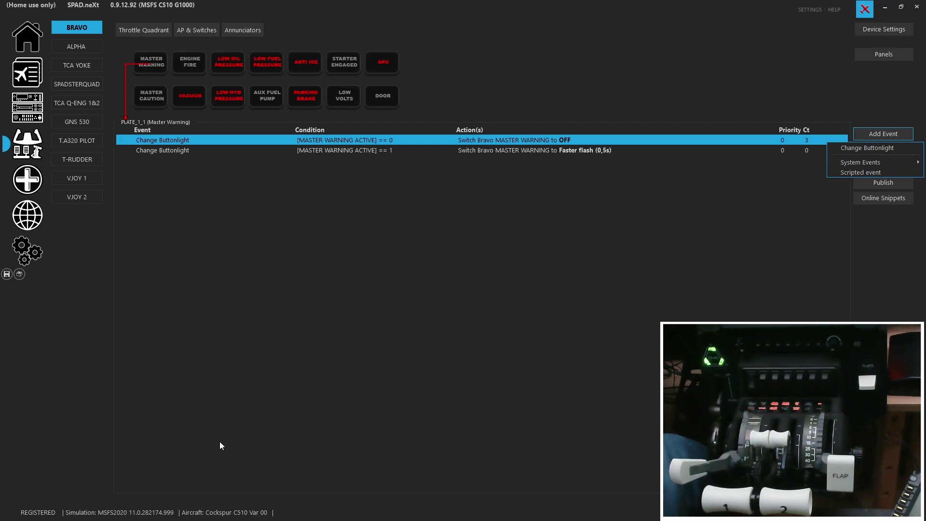
pyautogui.click(198, 70)
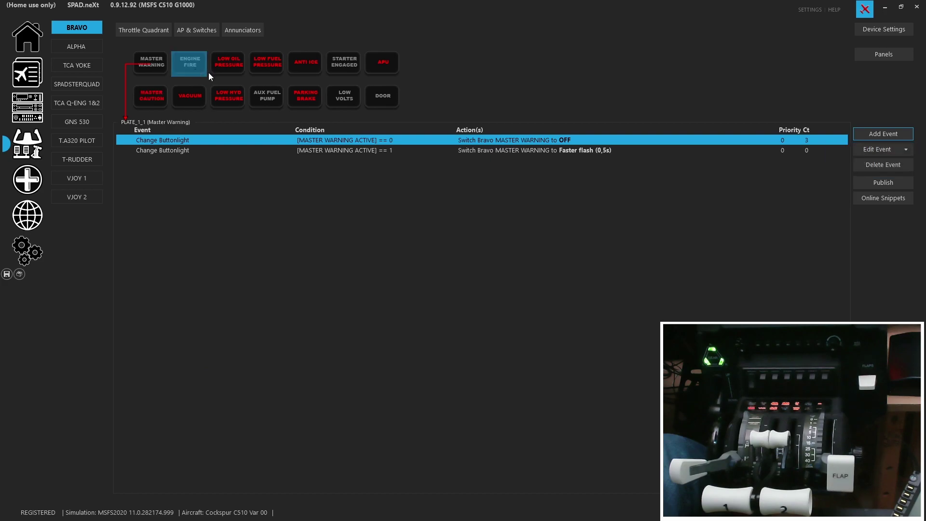
pyautogui.click(388, 67)
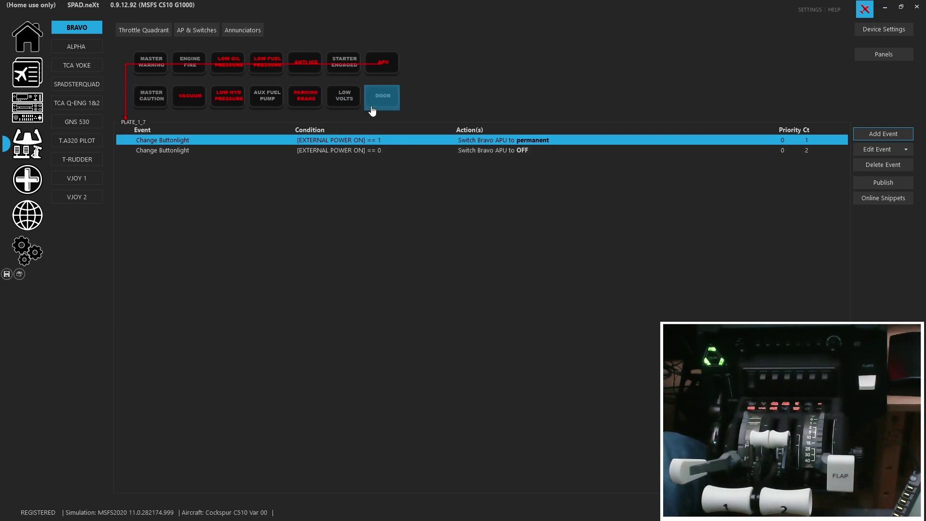
# Browse the online snippets for the Bravo Throttle Quadrant's Complete Device category, with the snippet window widened to show the dates.
pyautogui.click(883, 198)
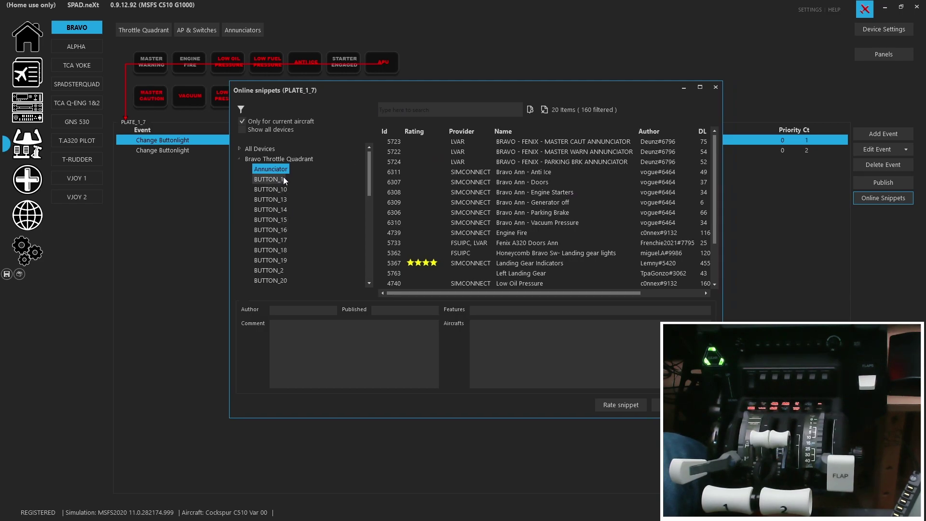
pyautogui.scroll(-7, 283, 178)
pyautogui.scroll(-1, 284, 176)
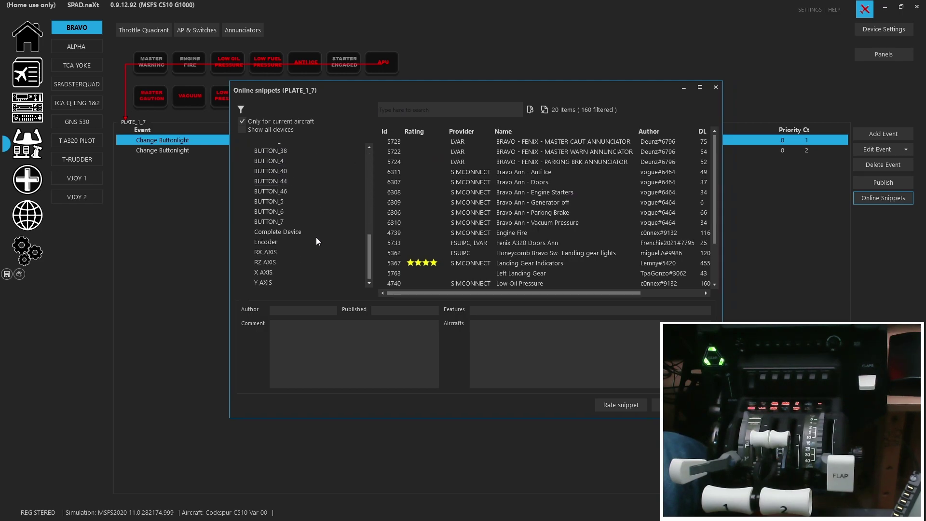
pyautogui.click(285, 232)
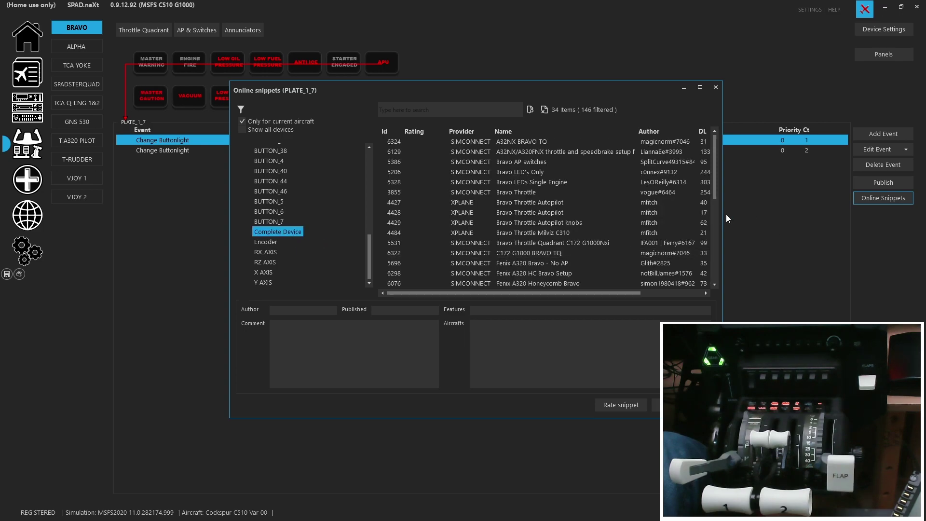
pyautogui.moveTo(722, 214); pyautogui.dragTo(864, 198)
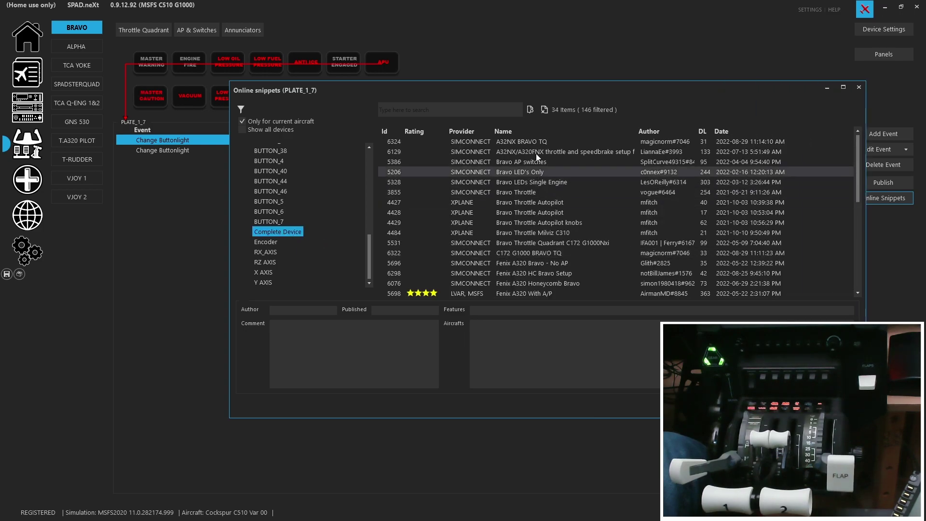
pyautogui.moveTo(526, 84); pyautogui.dragTo(459, 88)
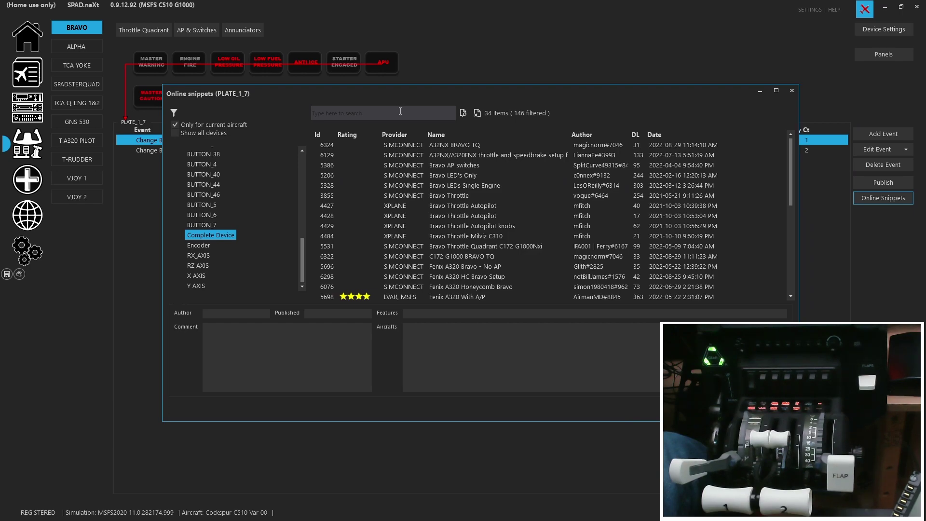
# Review the Bravo LED's Only and Bravo LEDs Single Engine snippet details, and open the latter's import prompt but cancel it.
pyautogui.click(411, 179)
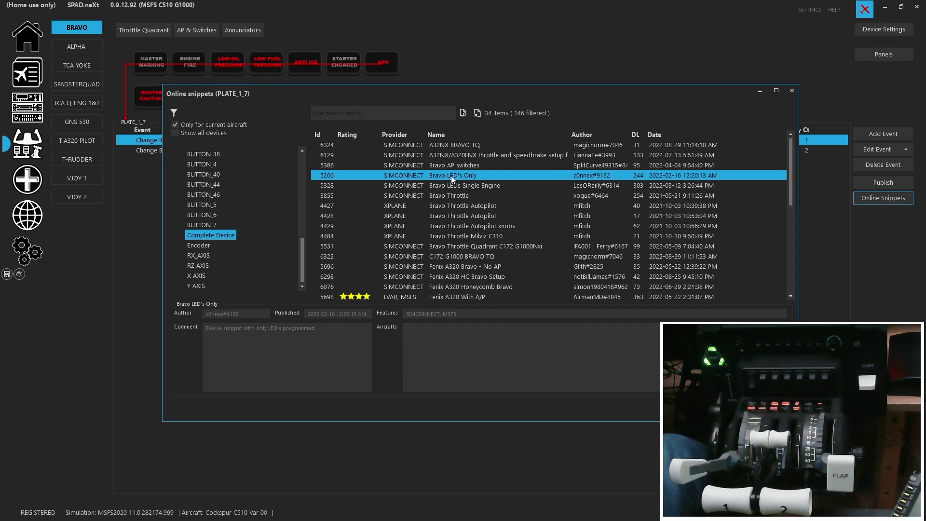
pyautogui.click(469, 187)
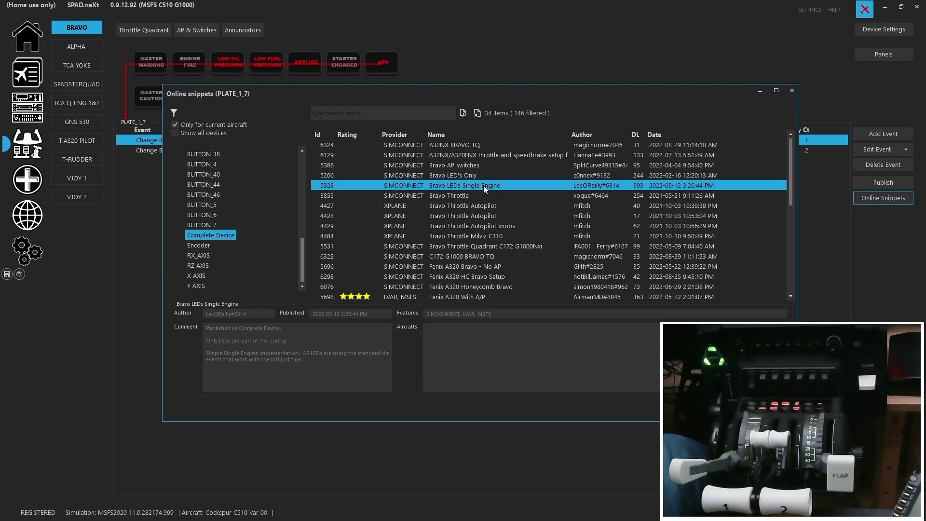
pyautogui.doubleClick(507, 186)
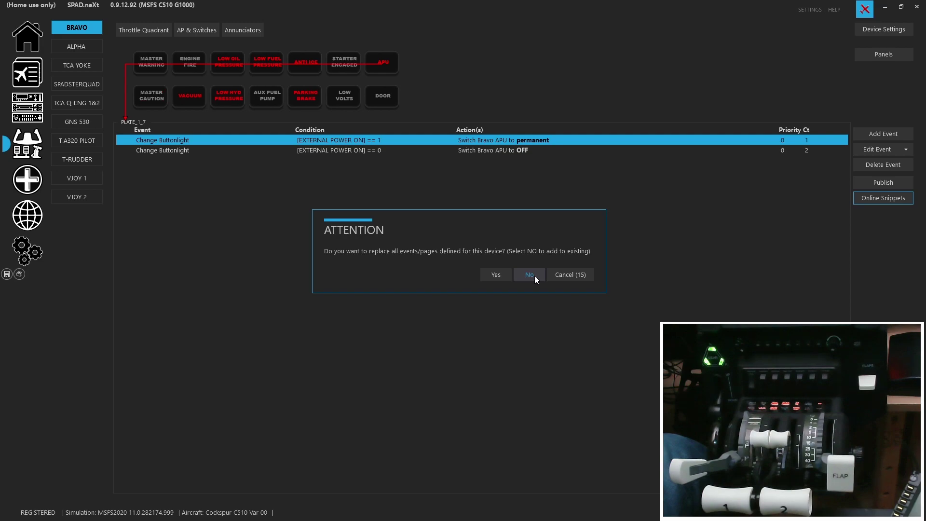
pyautogui.click(578, 275)
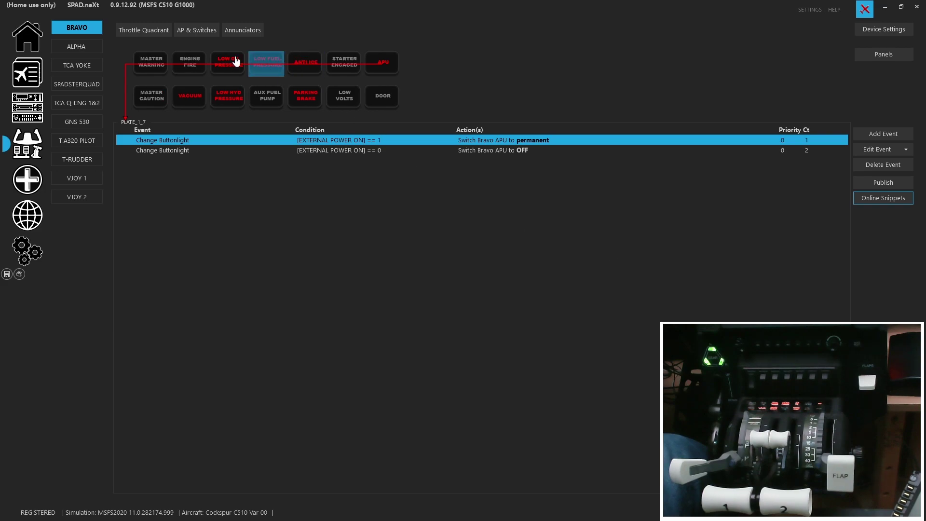
# Review the event lists of buttons 9, 25 and 24 on the Throttle Quadrant page.
pyautogui.click(153, 32)
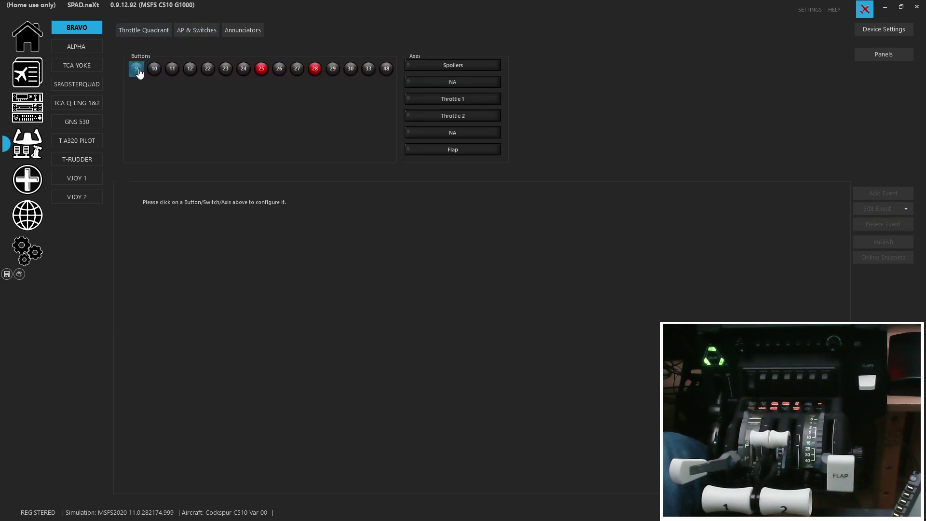
pyautogui.click(138, 72)
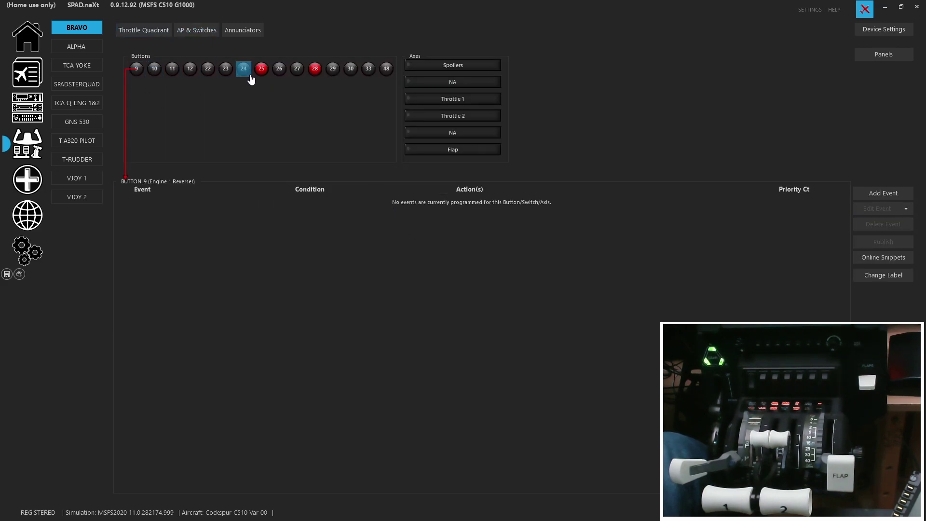
pyautogui.click(262, 70)
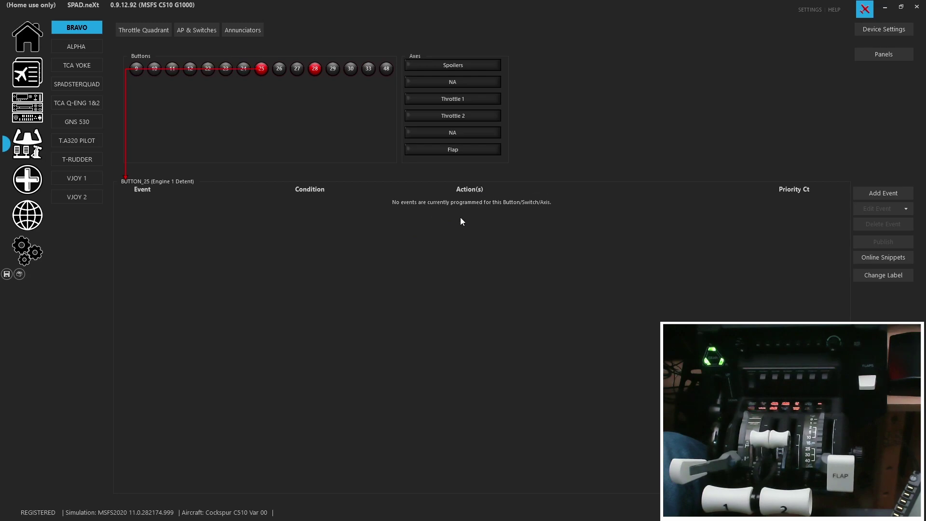
pyautogui.click(249, 75)
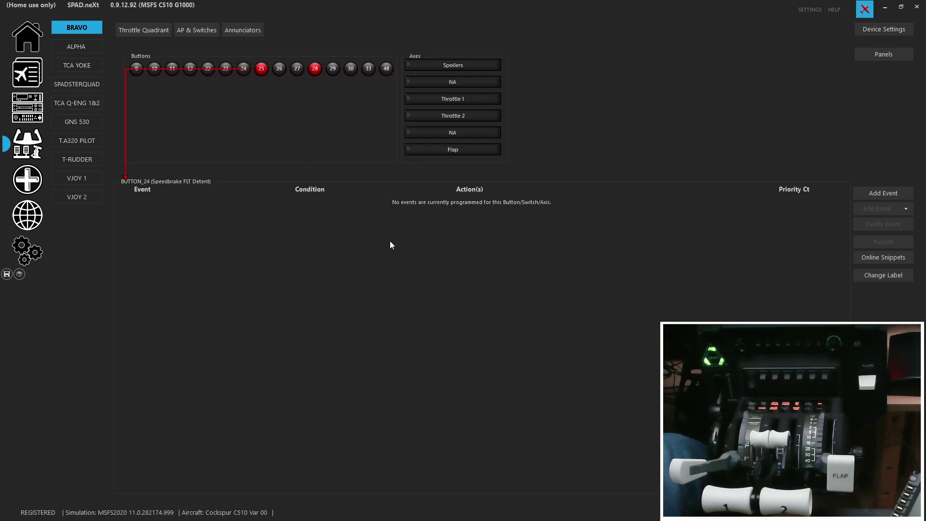